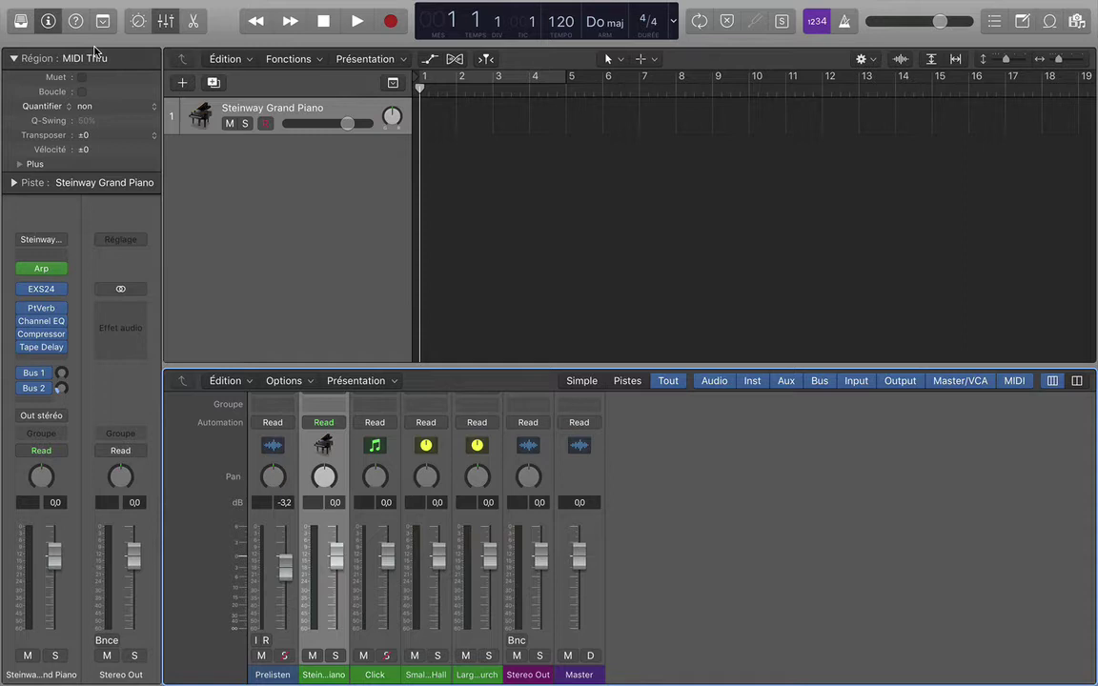
Open the audio device preferences and go through the audio output and input settings to the I/O buffer size.
{"action": "key", "text": "super+comma"}
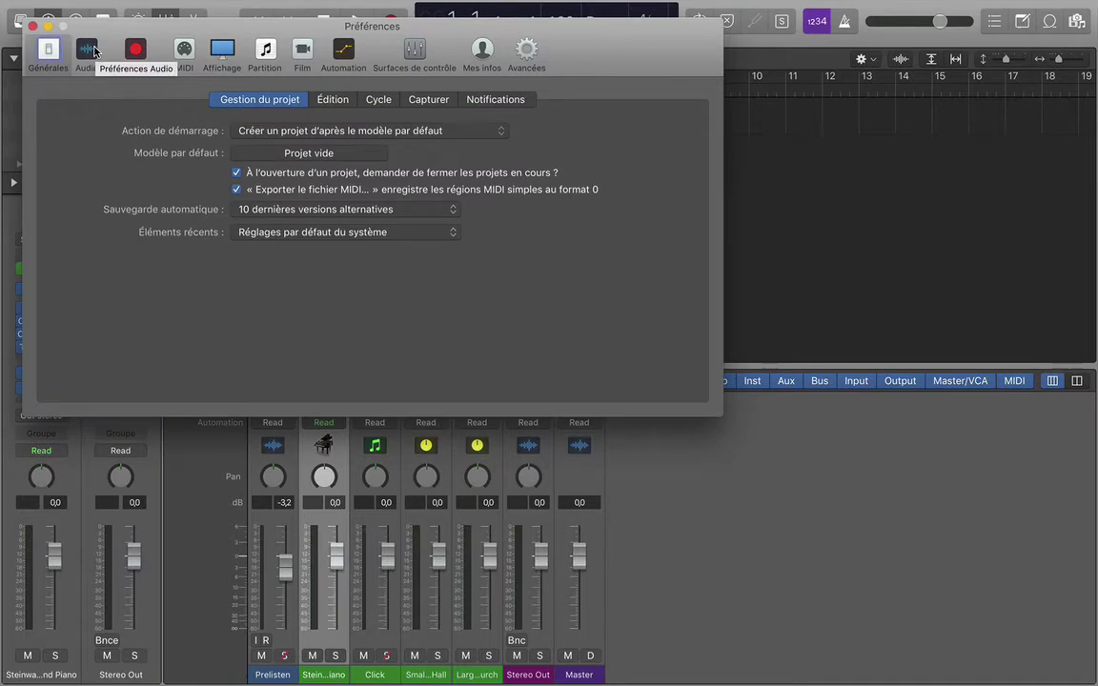
{"action": "left_click", "coordinate": [94, 52]}
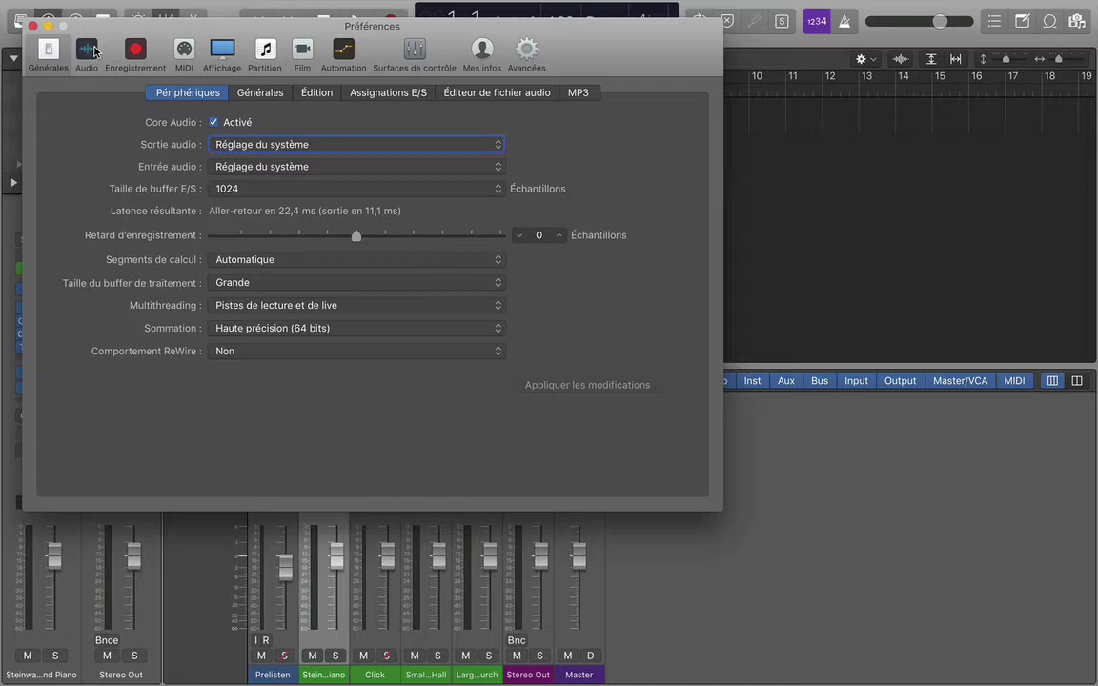
{"action": "key", "text": "Tab"}
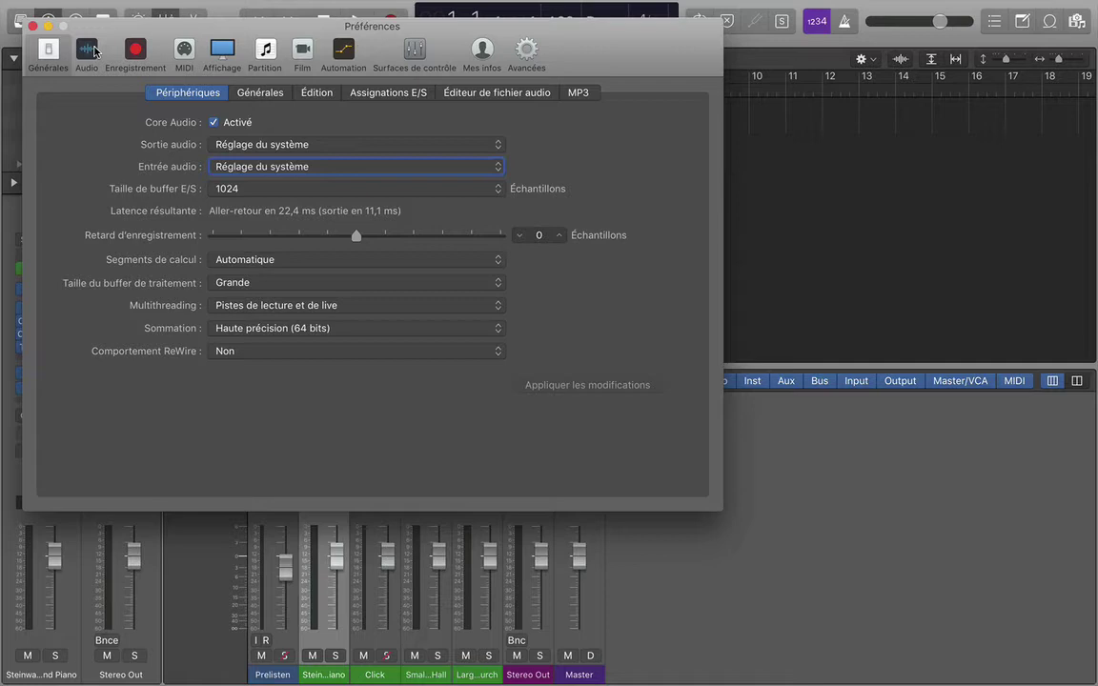
{"action": "key", "text": "Tab"}
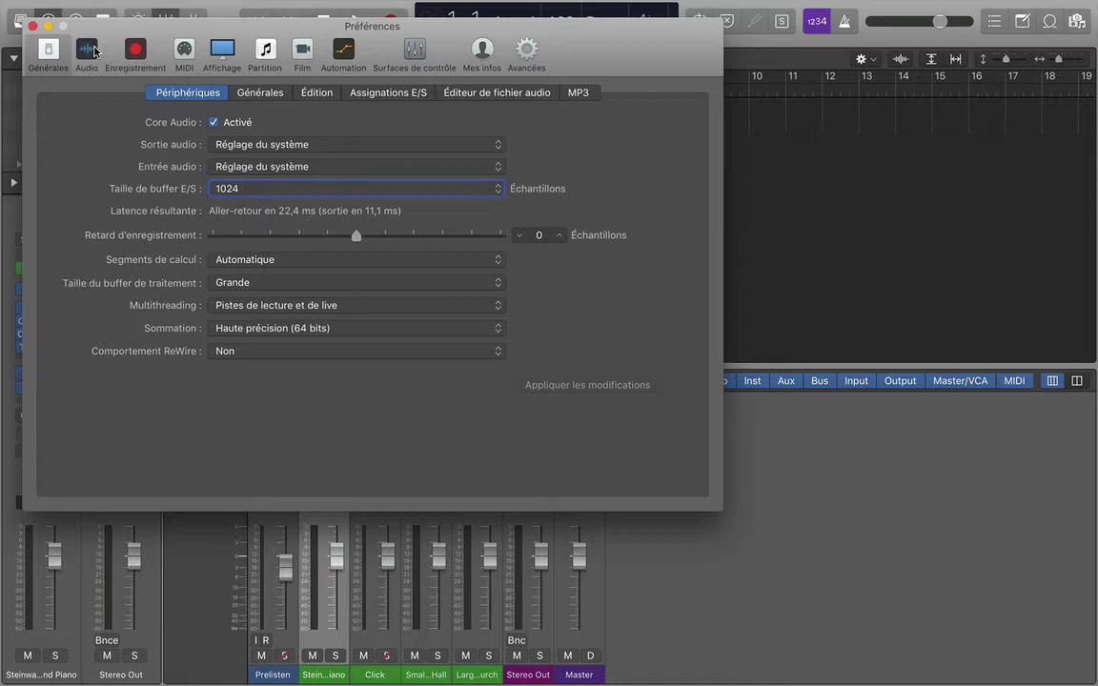
Try an I/O buffer size of 32 samples and set it back to 1024.
{"action": "key", "text": "space"}
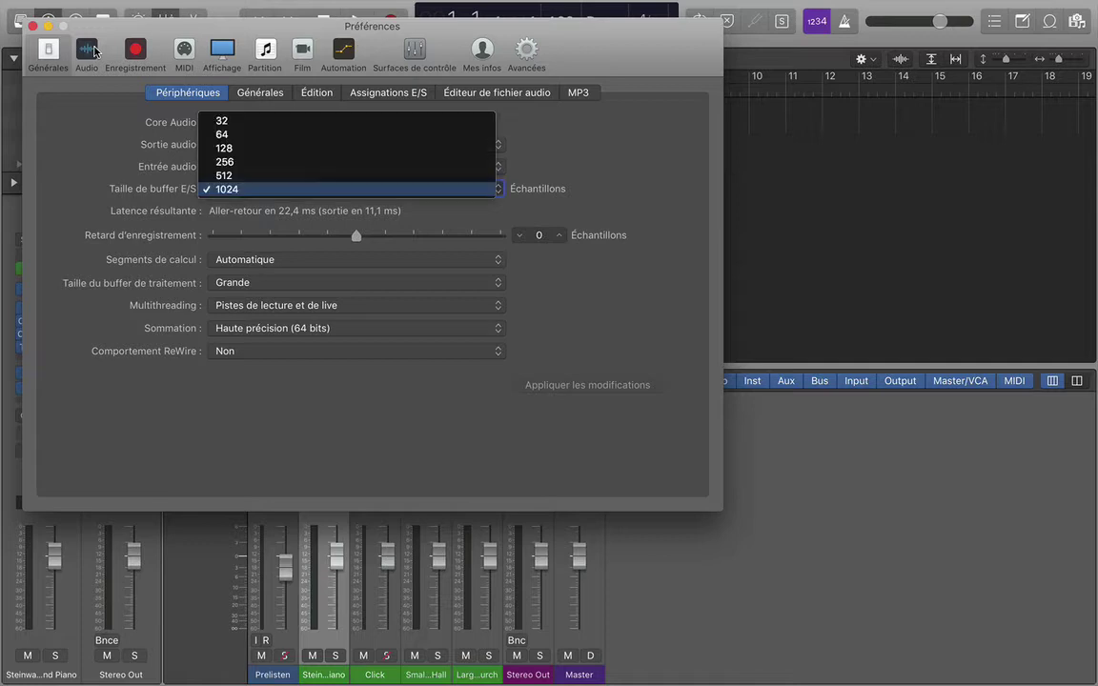
{"action": "key", "text": "Up"}
{"action": "key", "text": "Up"}
{"action": "key", "text": "Up"}
{"action": "key", "text": "Up"}
{"action": "key", "text": "Up"}
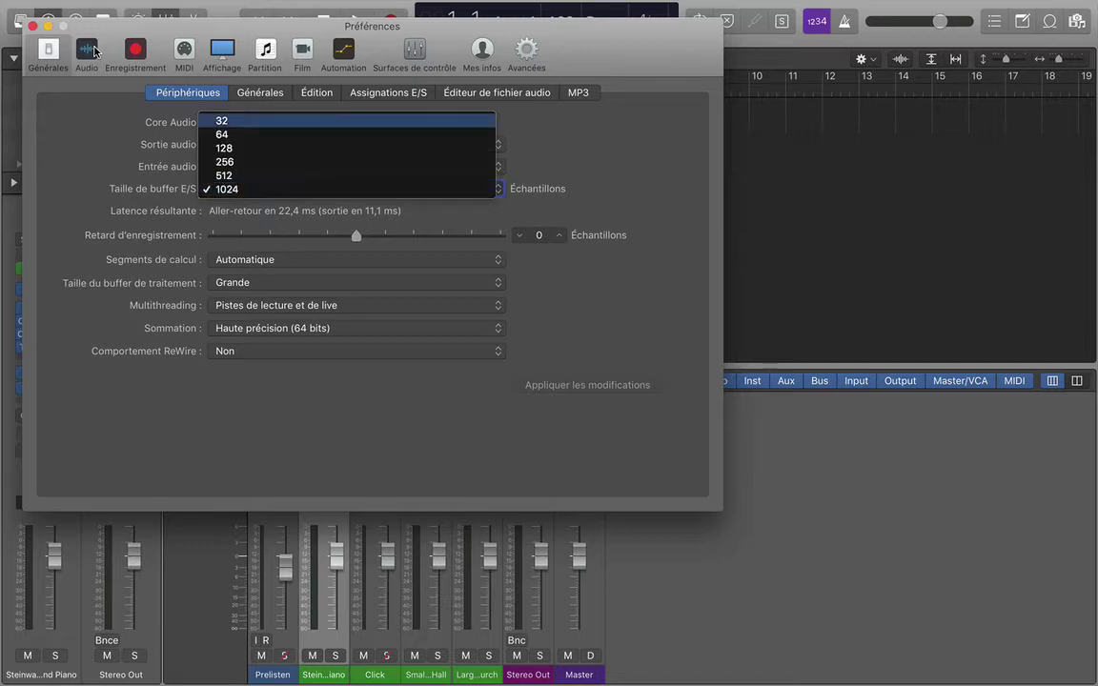
{"action": "key", "text": "Return"}
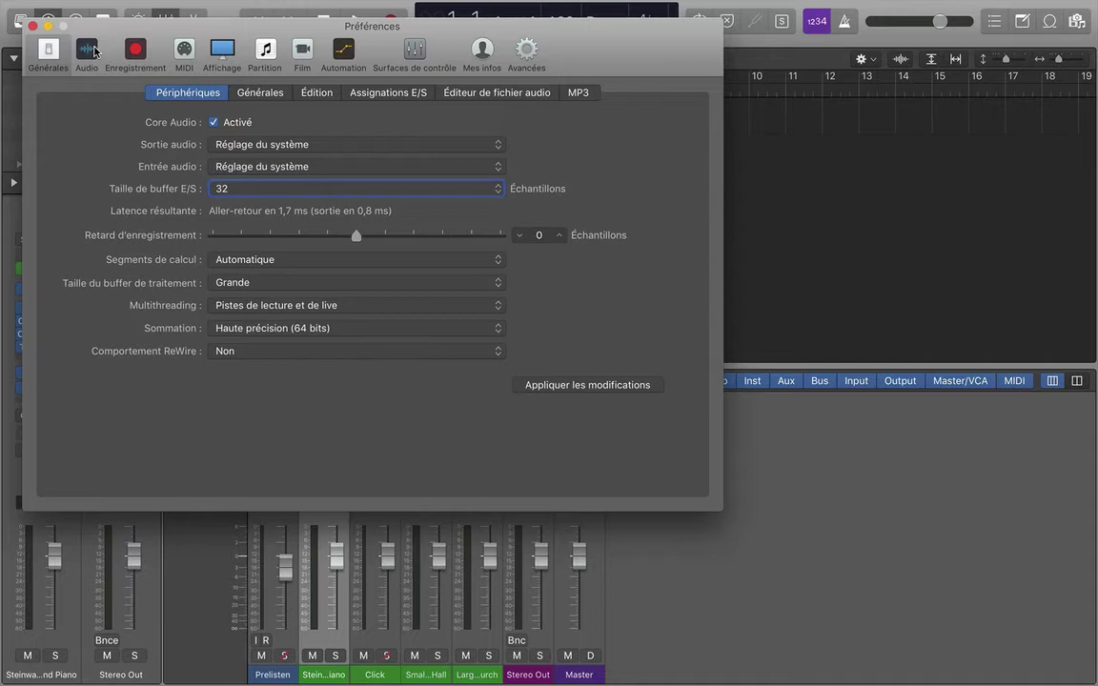
{"action": "key", "text": "Down"}
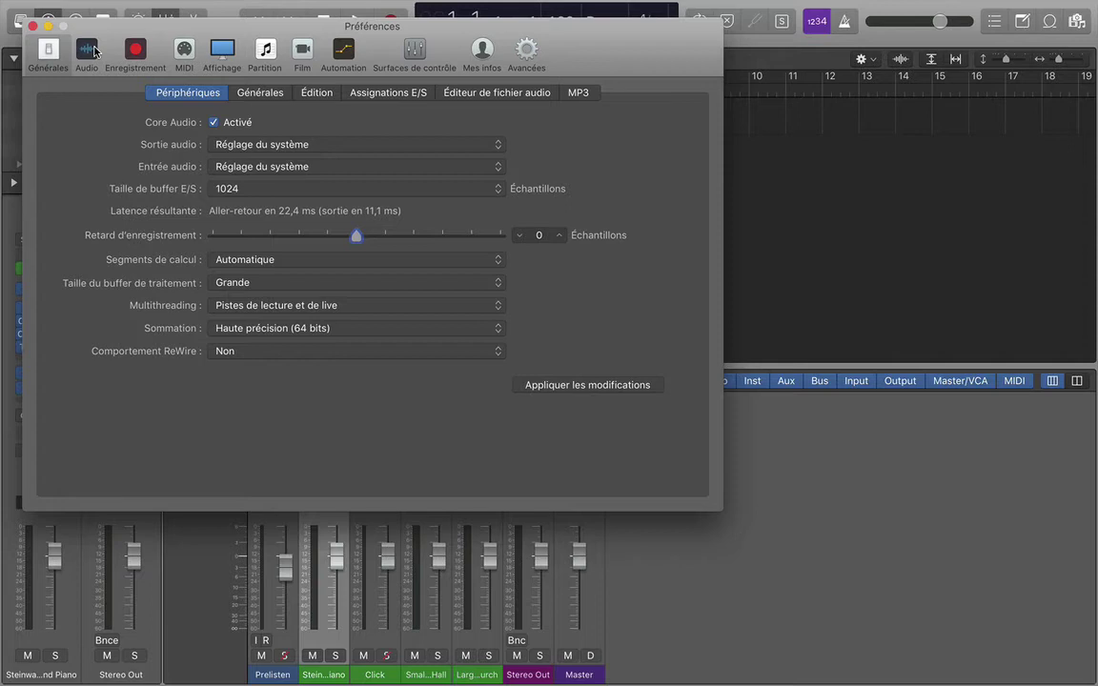
Look through the "Segments de calcul" choices and keep Automatique selected.
{"action": "key", "text": "Tab"}
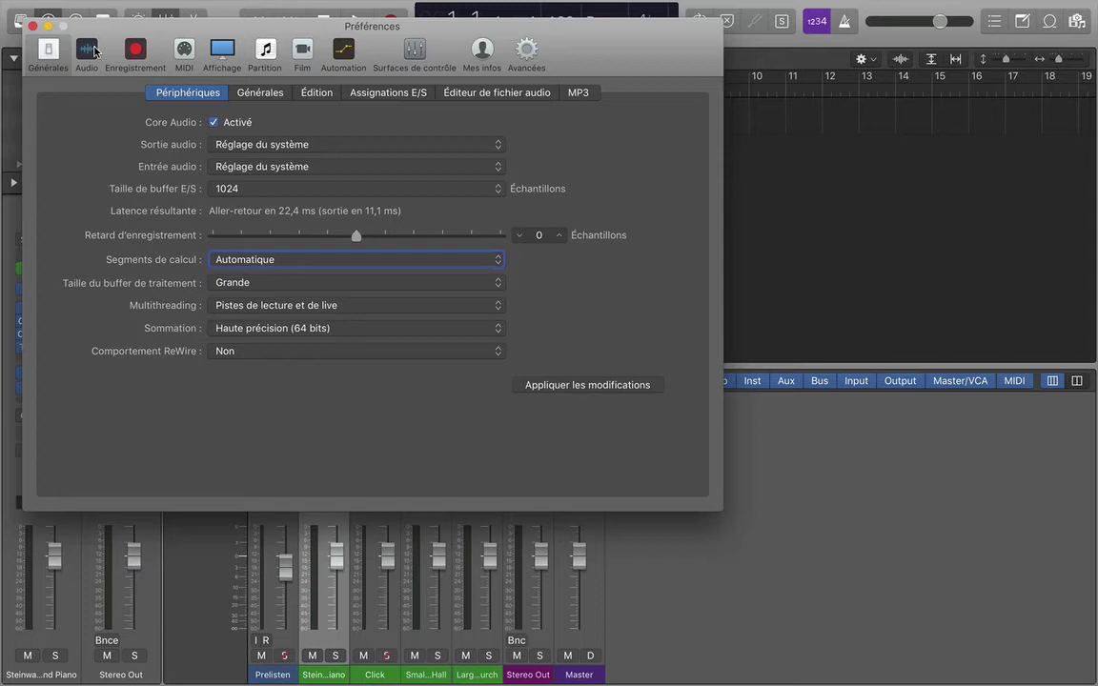
{"action": "key", "text": "space"}
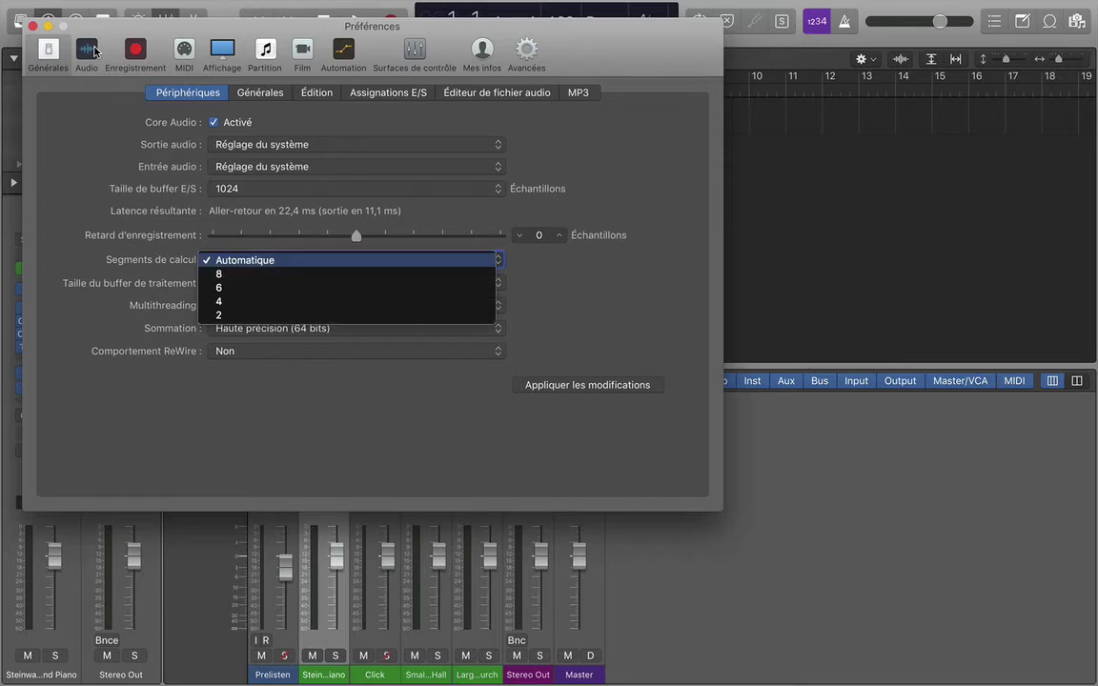
{"action": "key", "text": "Down"}
{"action": "key", "text": "Down"}
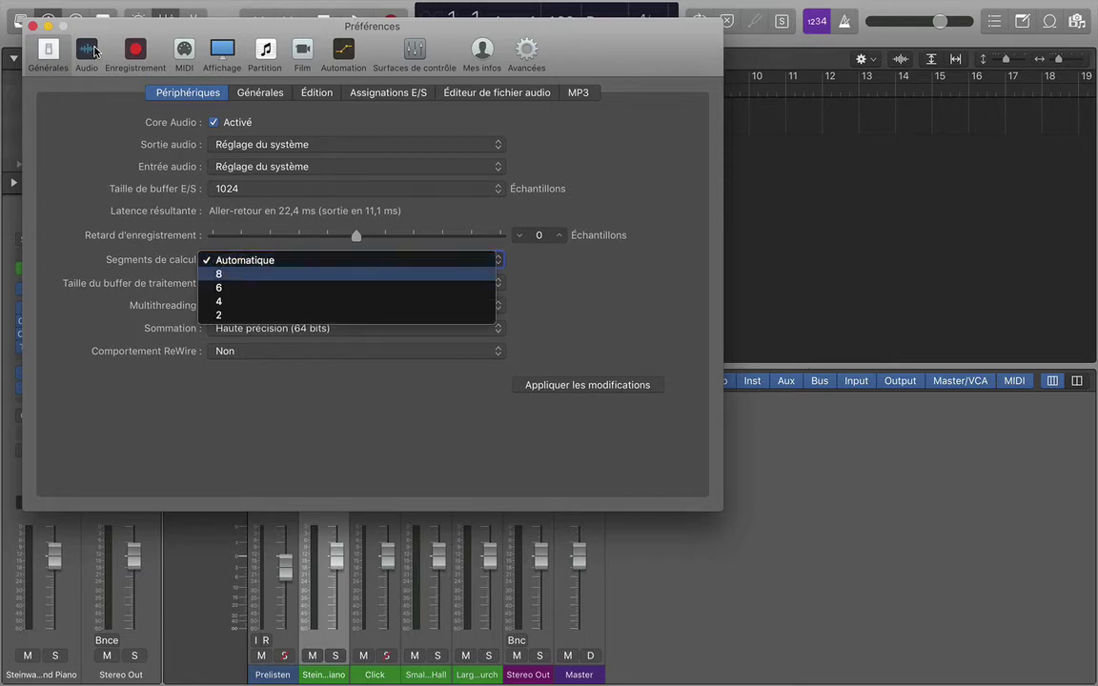
{"action": "key", "text": "Down"}
{"action": "key", "text": "Down"}
{"action": "key", "text": "Down"}
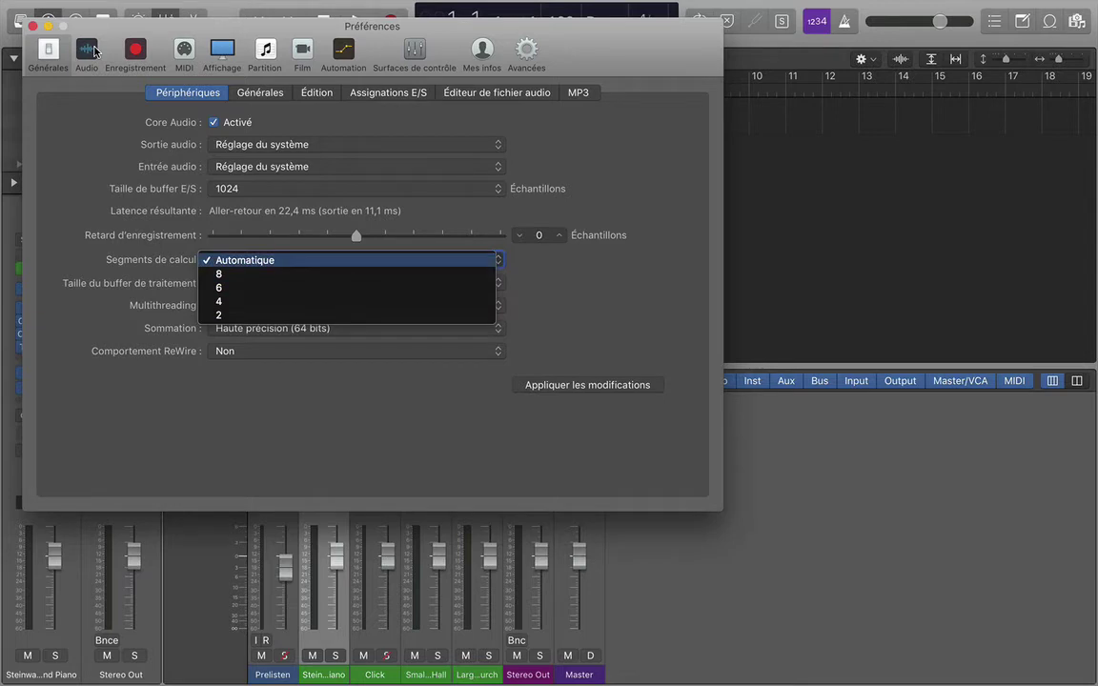
{"action": "key", "text": "Return"}
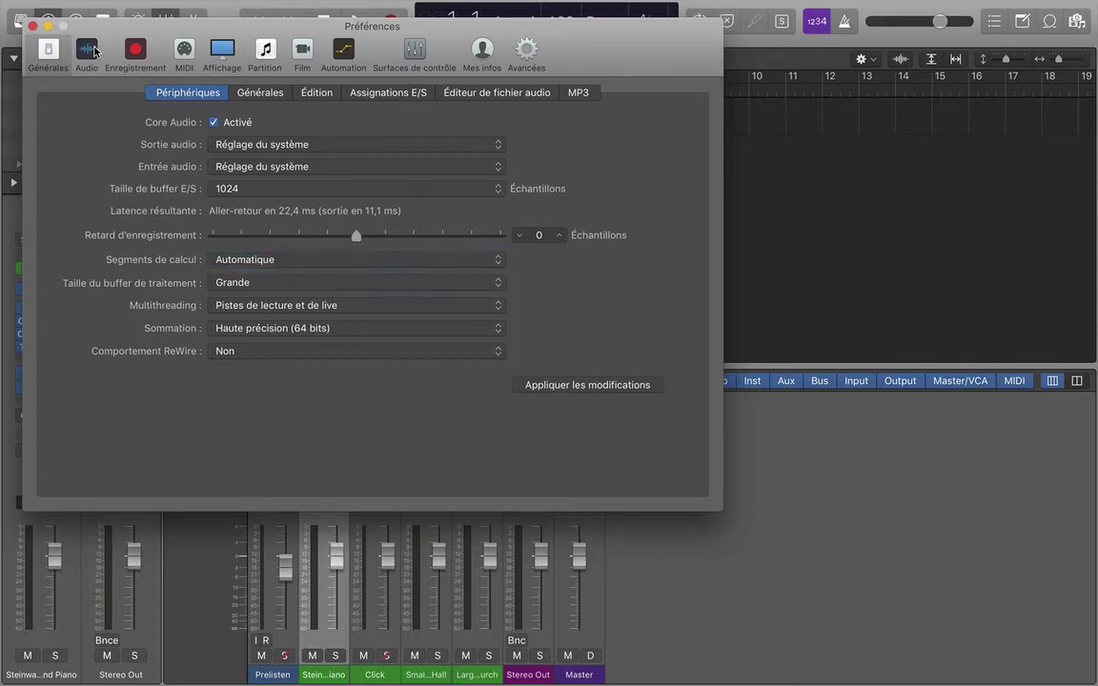
Look through the processing buffer size choices and keep Grande selected.
{"action": "key", "text": "Tab"}
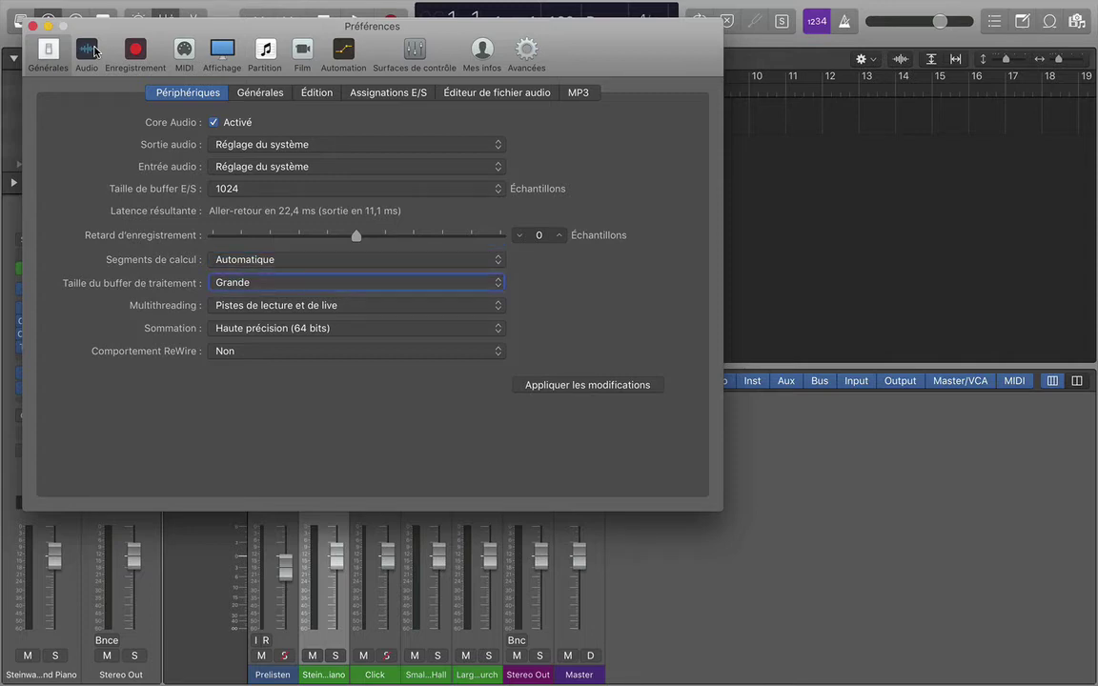
{"action": "key", "text": "space"}
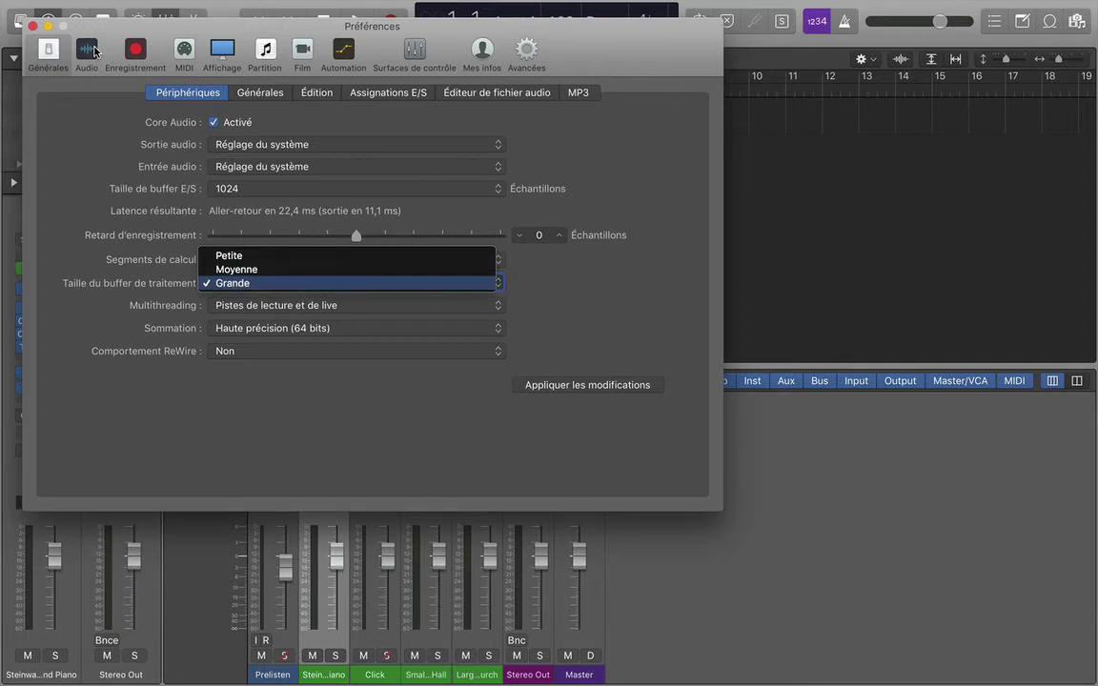
{"action": "key", "text": "Up"}
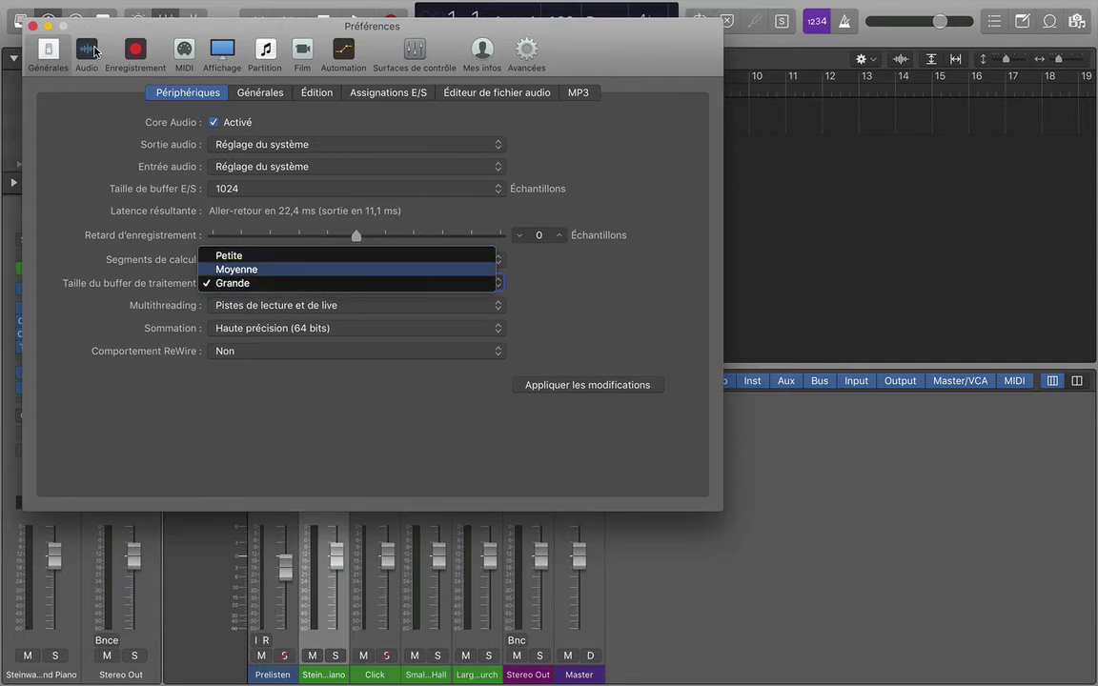
{"action": "key", "text": "Down"}
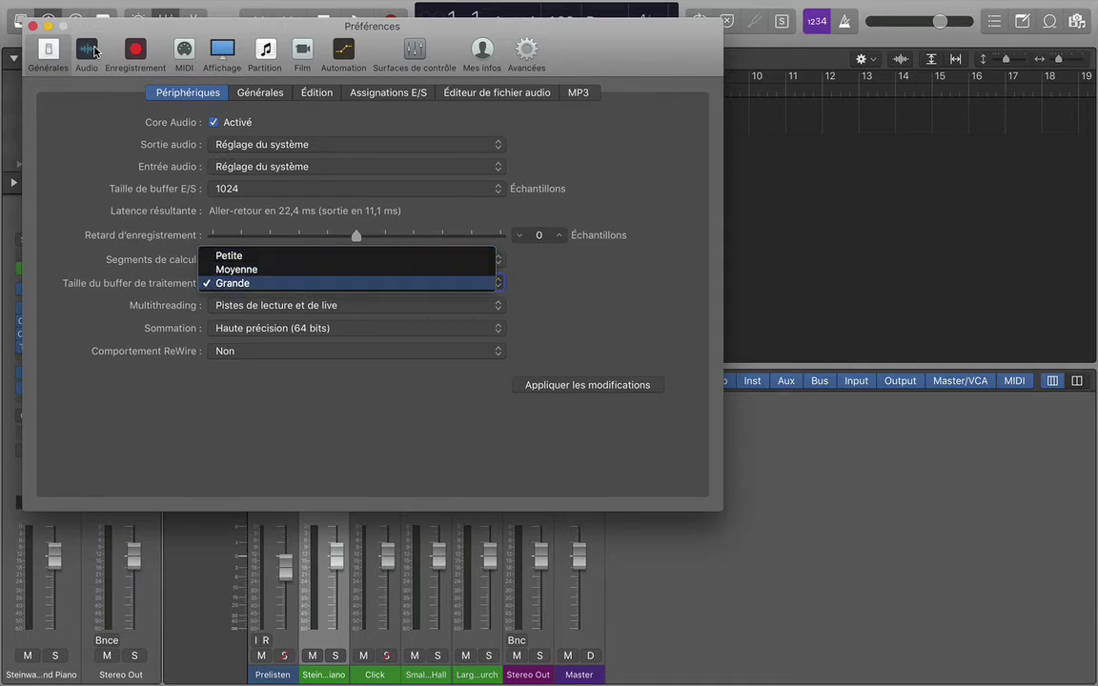
{"action": "key", "text": "Return"}
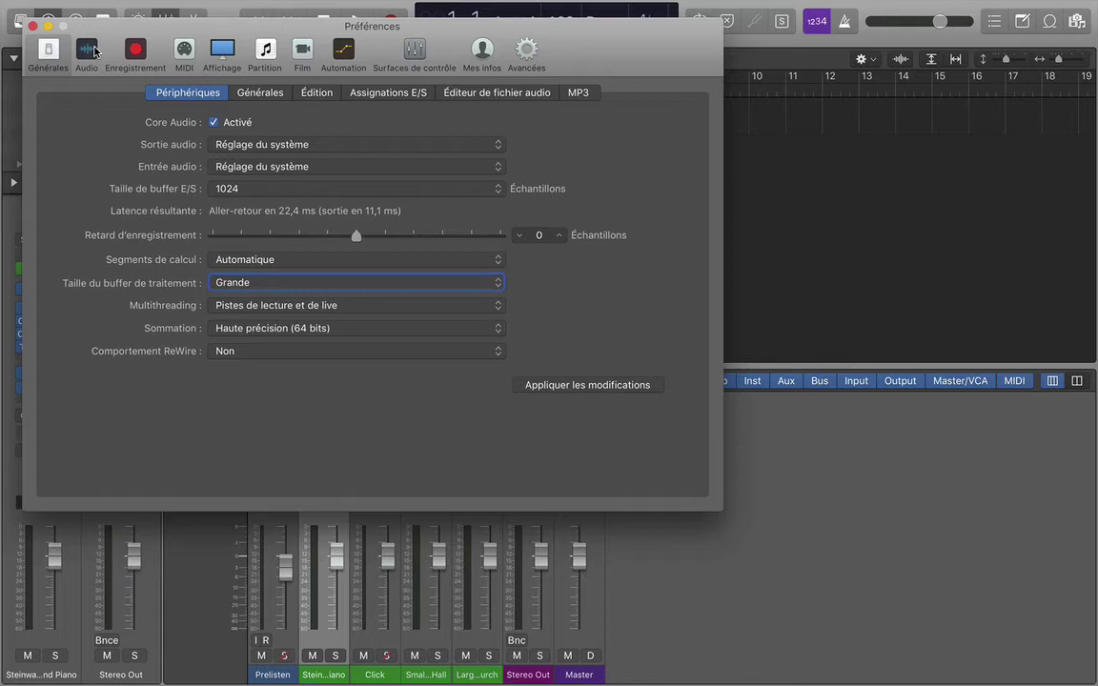
Review the Multithreading, Sommation and ReWire behaviour settings, and close the preferences.
{"action": "key", "text": "Tab"}
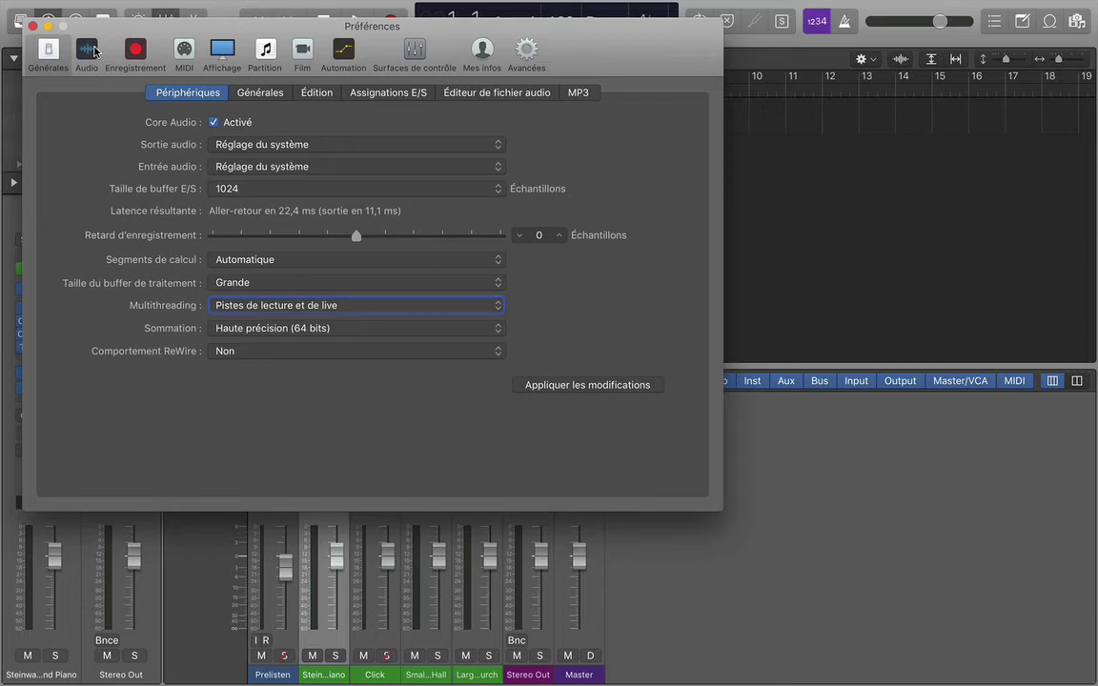
{"action": "key", "text": "Tab"}
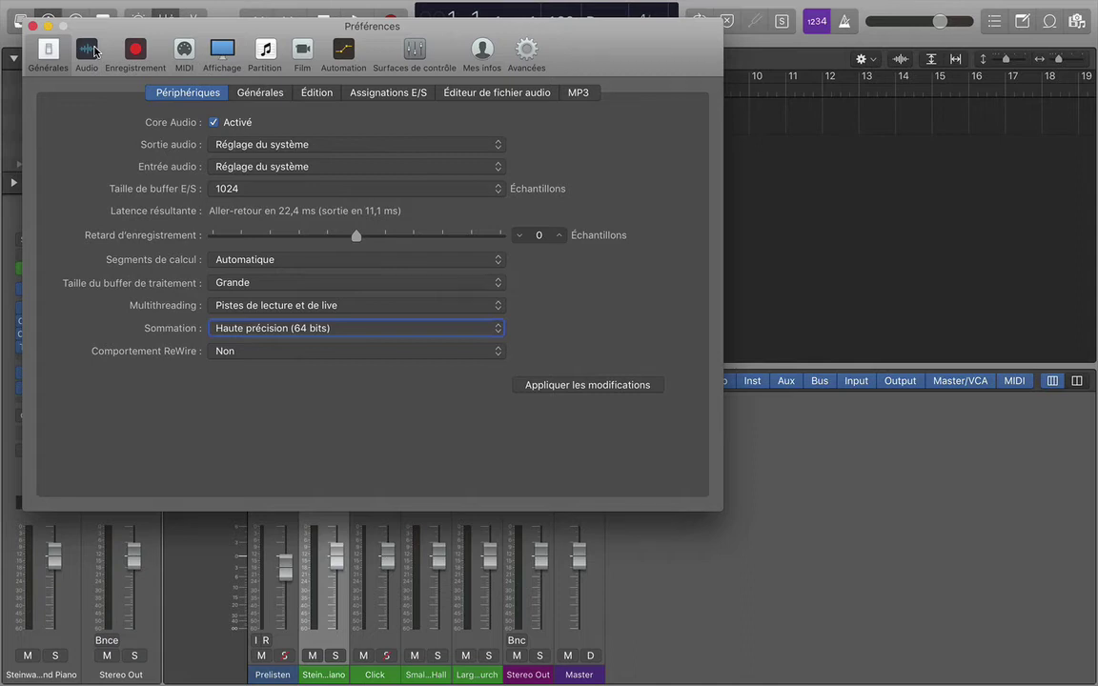
{"action": "key", "text": "Tab"}
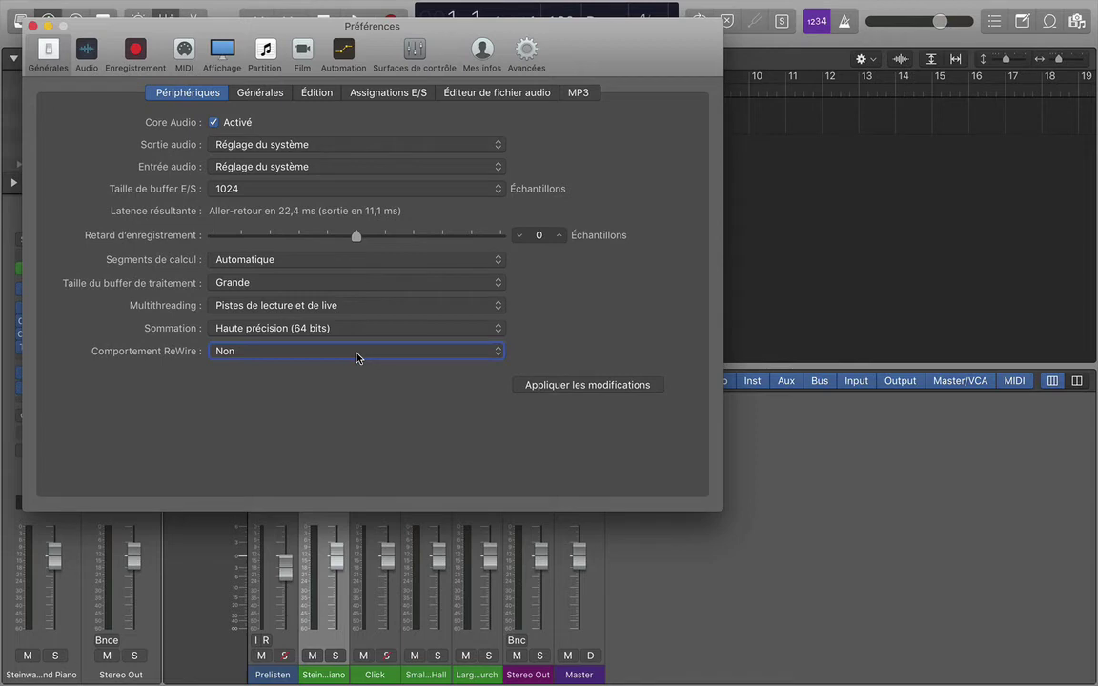
{"action": "key", "text": "Tab"}
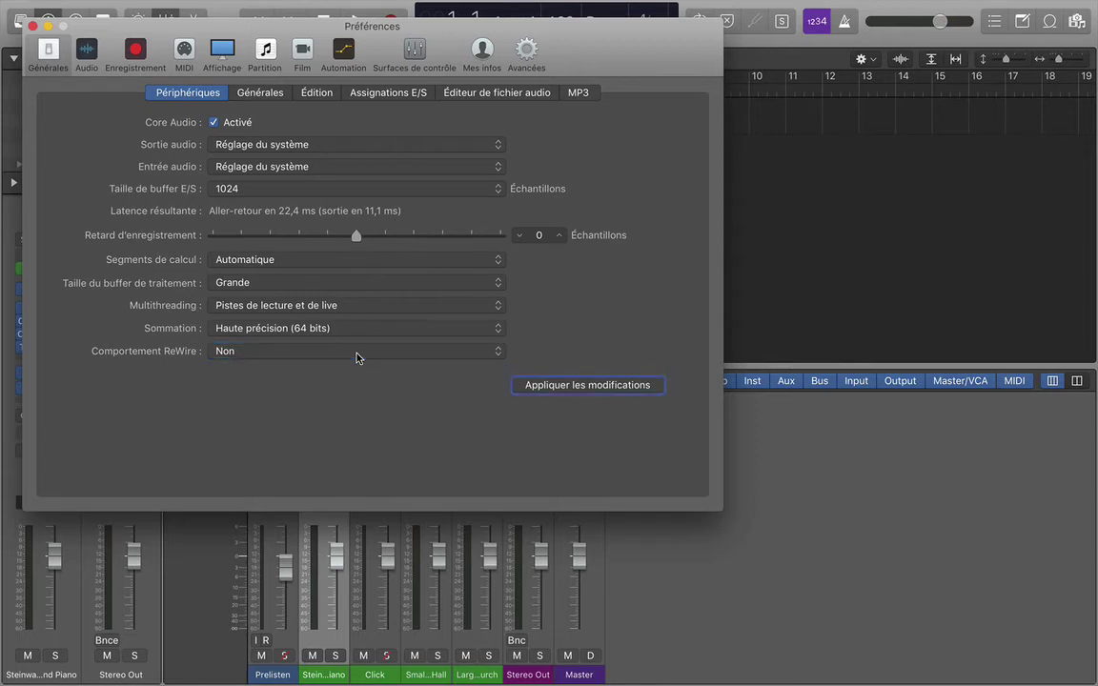
{"action": "key", "text": "super+w"}
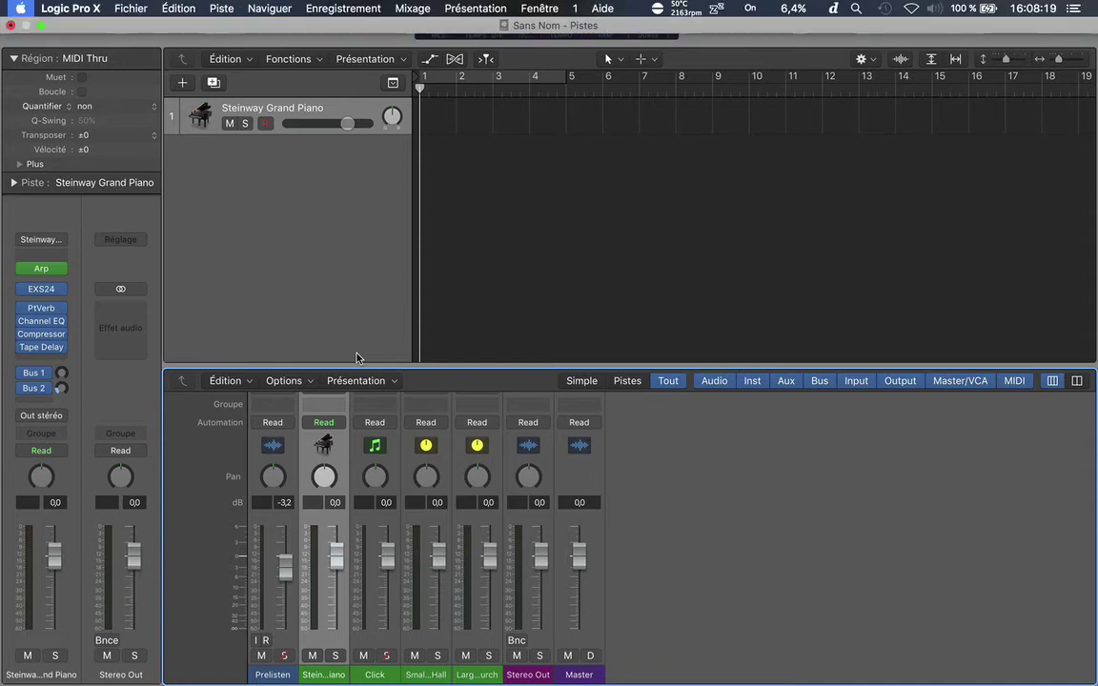
Open the Audio section of the project settings.
{"action": "key", "text": "super+s"}
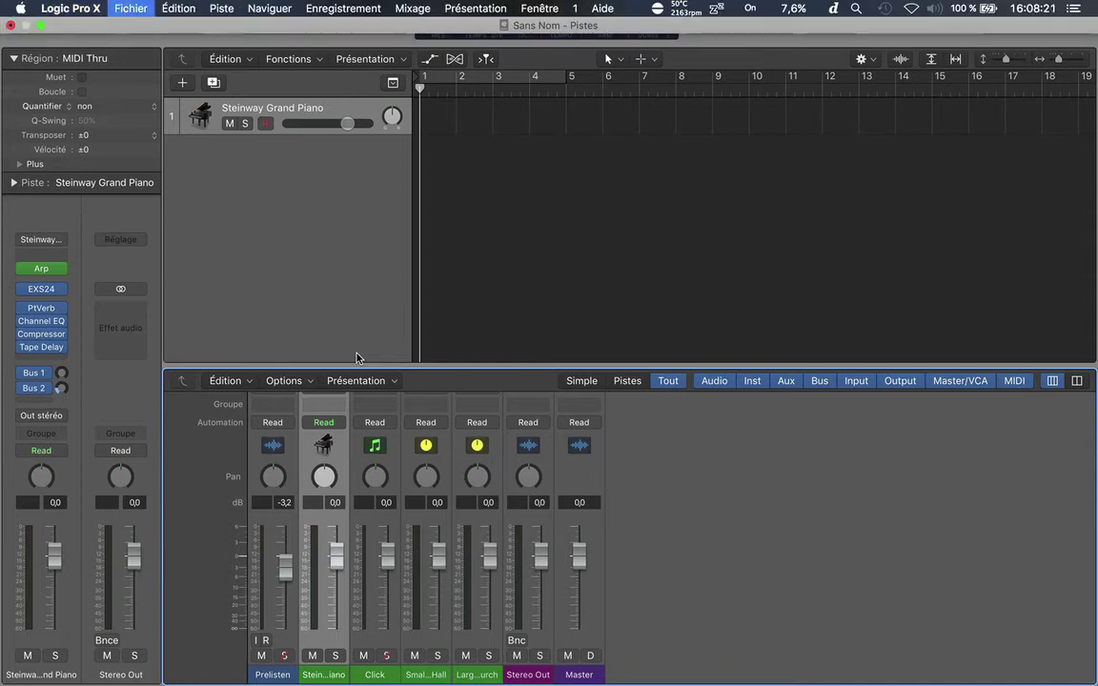
{"action": "key", "text": "Down"}
{"action": "key", "text": "Down"}
{"action": "key", "text": "Down"}
{"action": "key", "text": "Down"}
{"action": "key", "text": "Down"}
{"action": "key", "text": "Down"}
{"action": "key", "text": "Down"}
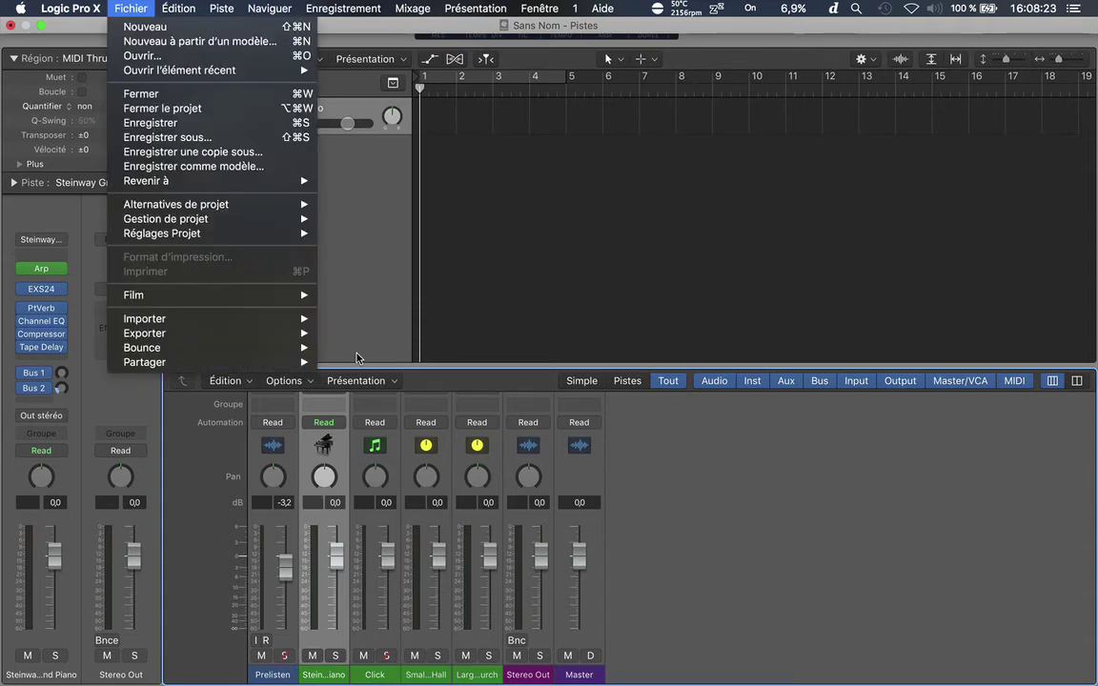
{"action": "key", "text": "Down"}
{"action": "key", "text": "Down"}
{"action": "key", "text": "Down"}
{"action": "key", "text": "Down"}
{"action": "key", "text": "Down"}
{"action": "key", "text": "Down"}
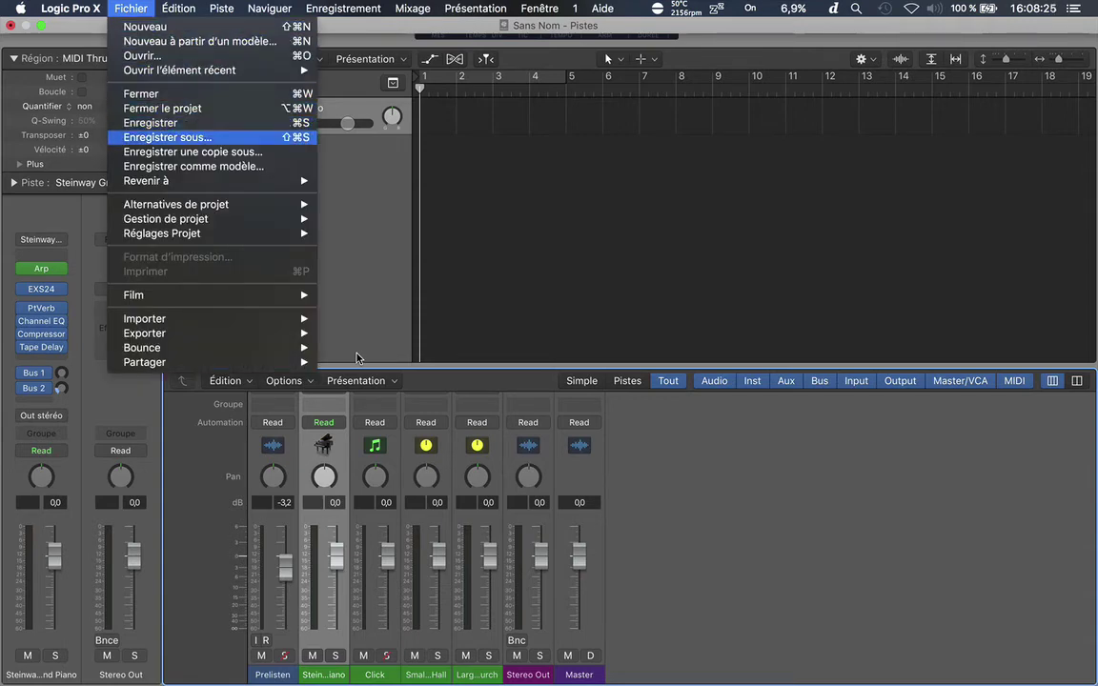
{"action": "key", "text": "Down"}
{"action": "key", "text": "Down"}
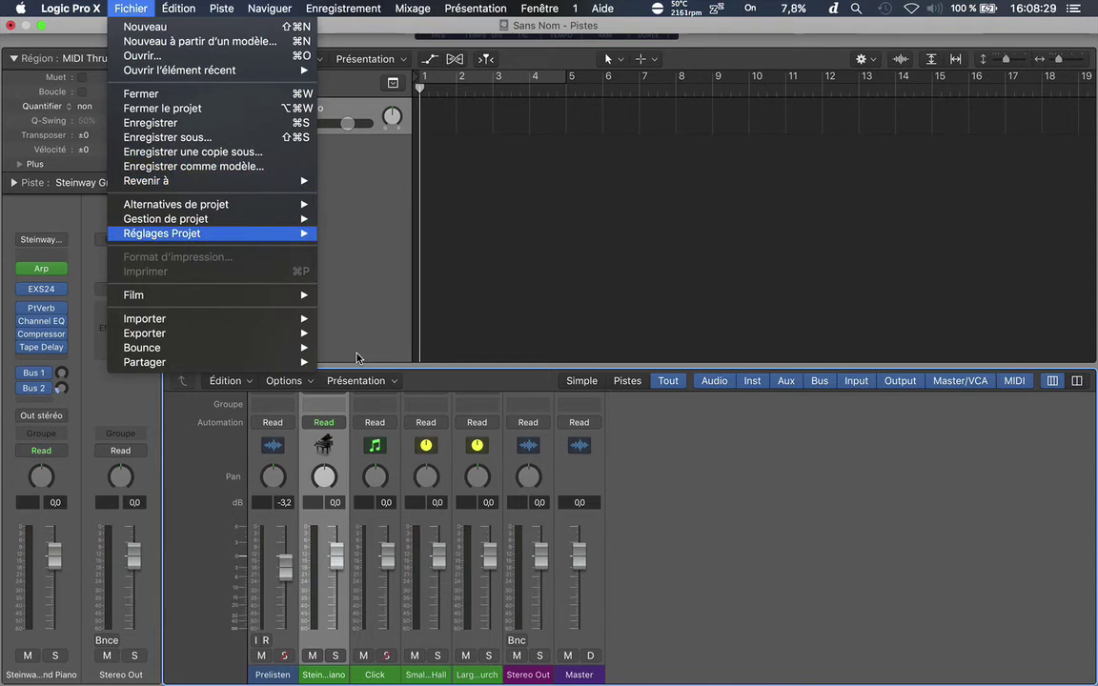
{"action": "key", "text": "Right"}
{"action": "key", "text": "Down"}
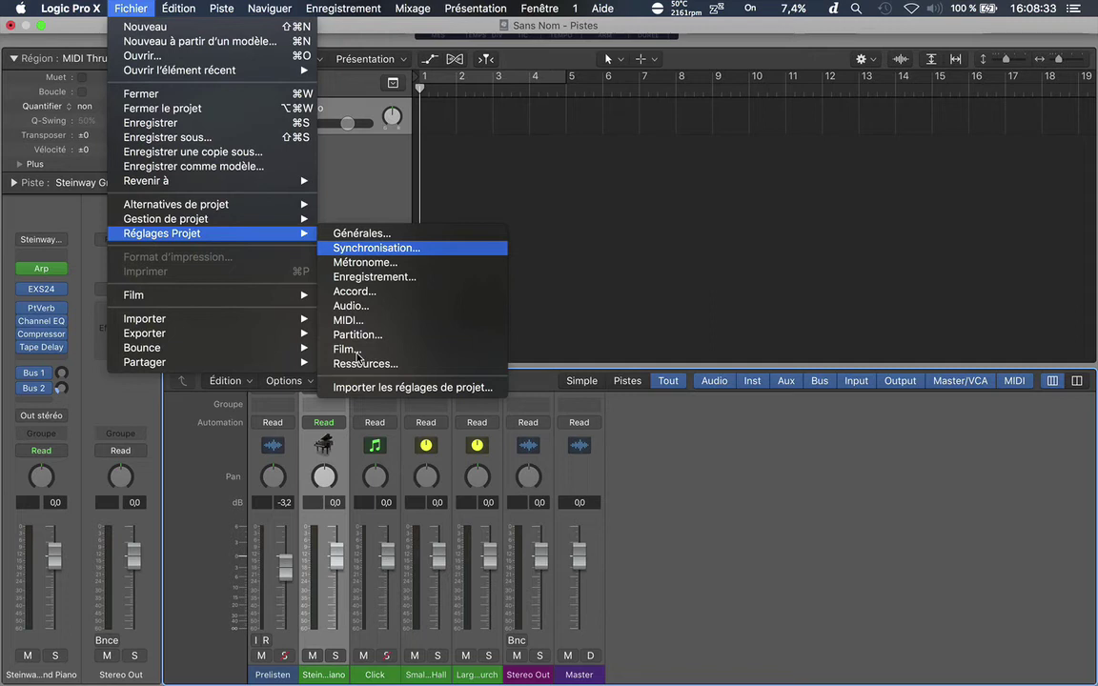
{"action": "key", "text": "Down"}
{"action": "key", "text": "Down"}
{"action": "key", "text": "Down"}
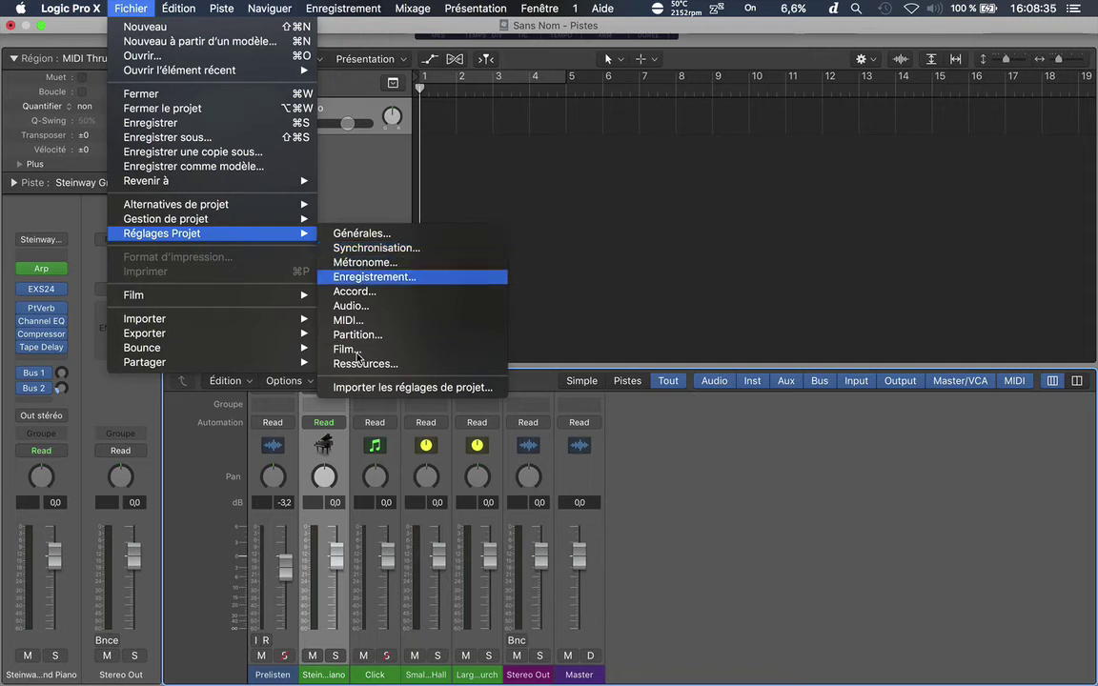
{"action": "key", "text": "Down"}
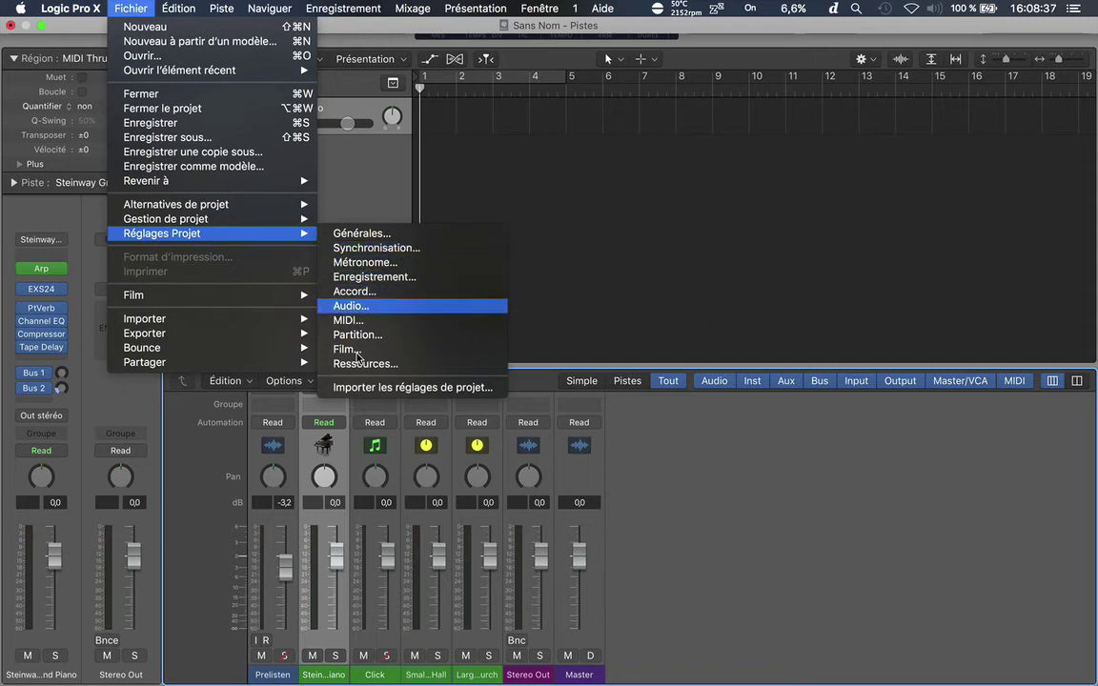
{"action": "key", "text": "Return"}
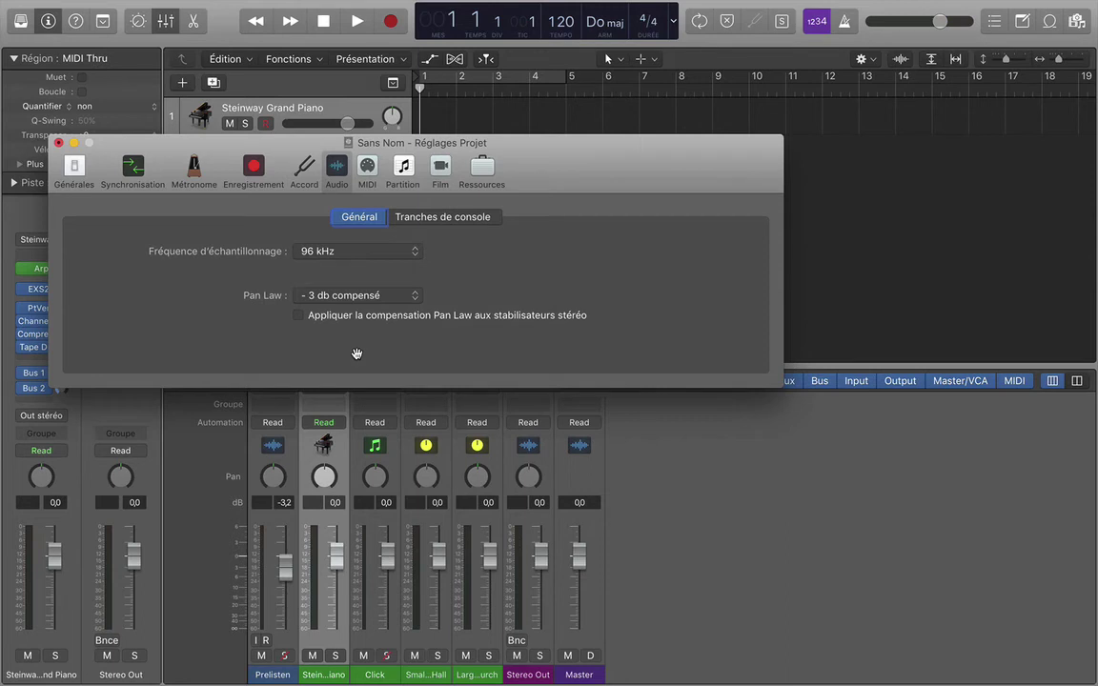
Review the project's sample rate, Pan Law and channel strip options, and close the project settings.
{"action": "key", "text": "Tab"}
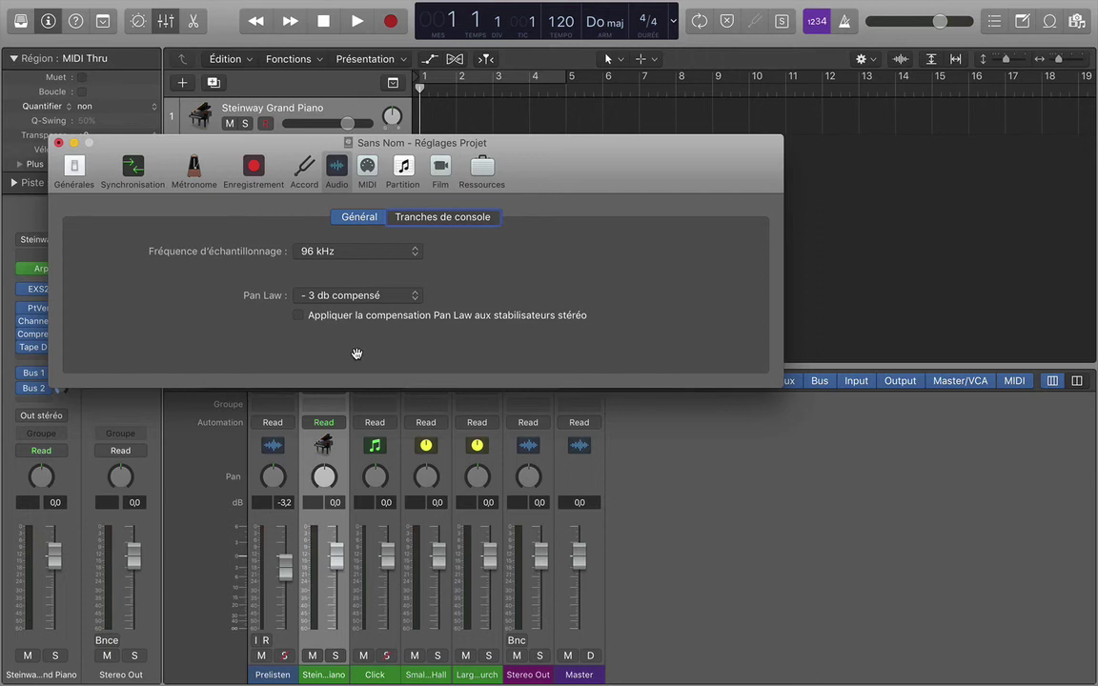
{"action": "key", "text": "Tab"}
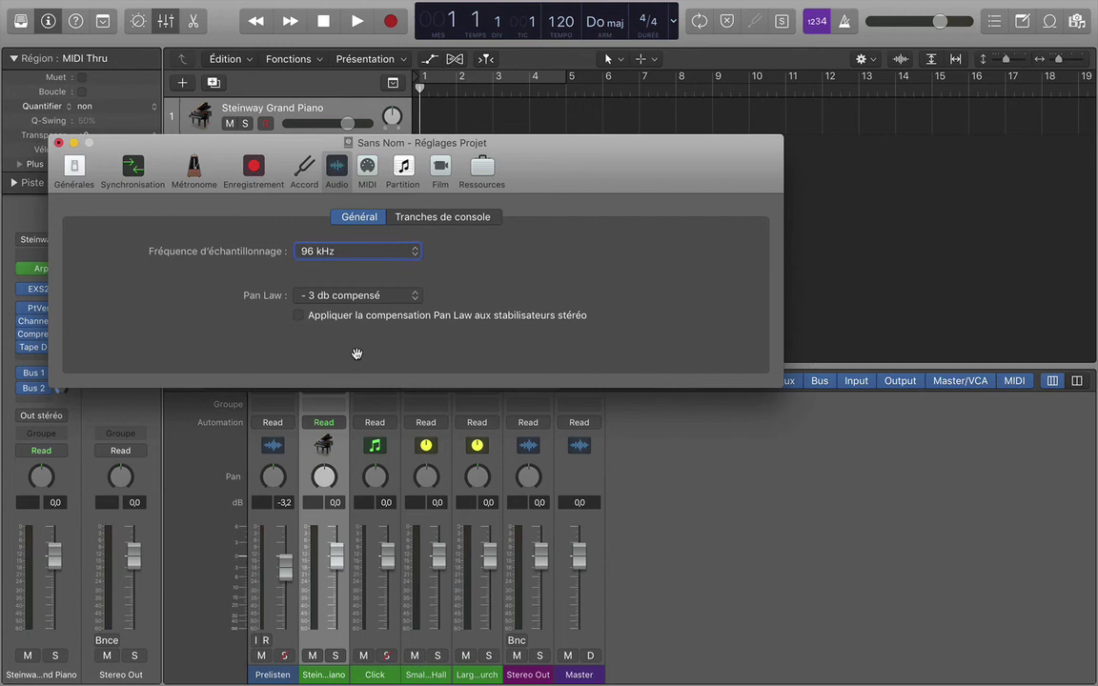
{"action": "key", "text": "Tab"}
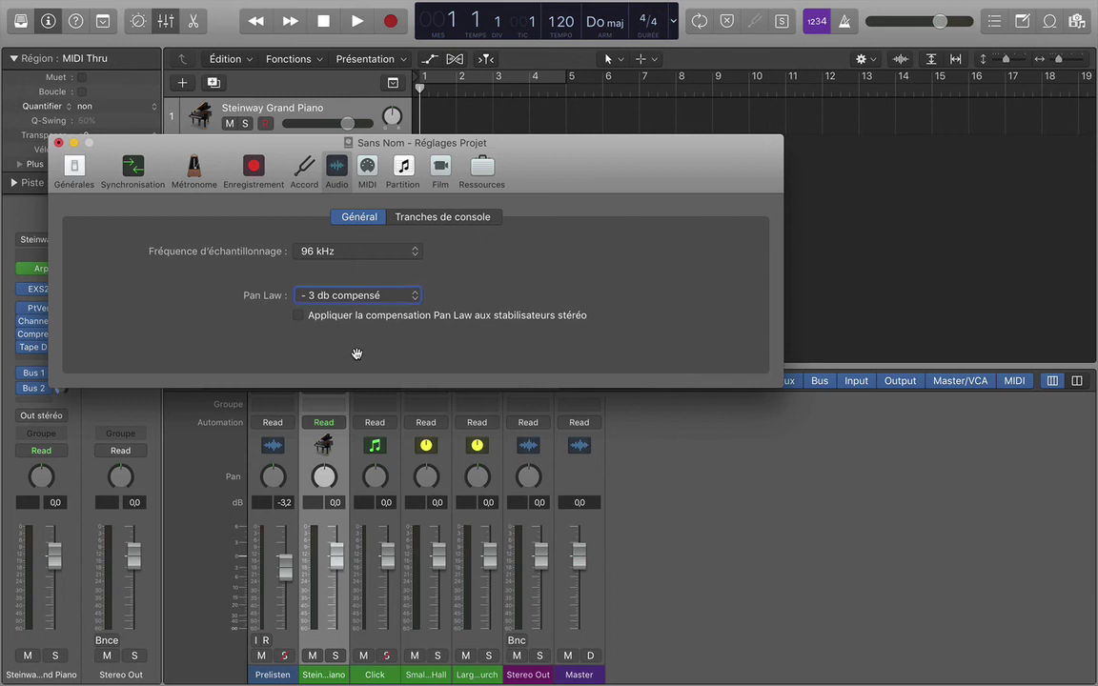
{"action": "key", "text": "Tab"}
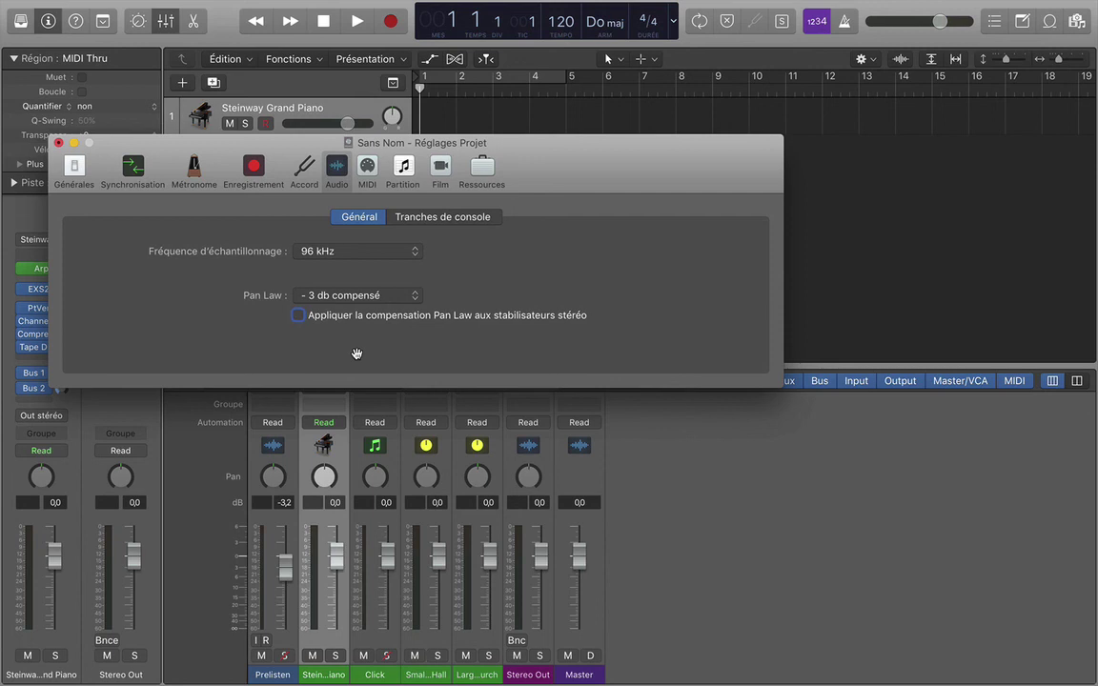
{"action": "key", "text": "Tab"}
{"action": "key", "text": "Right"}
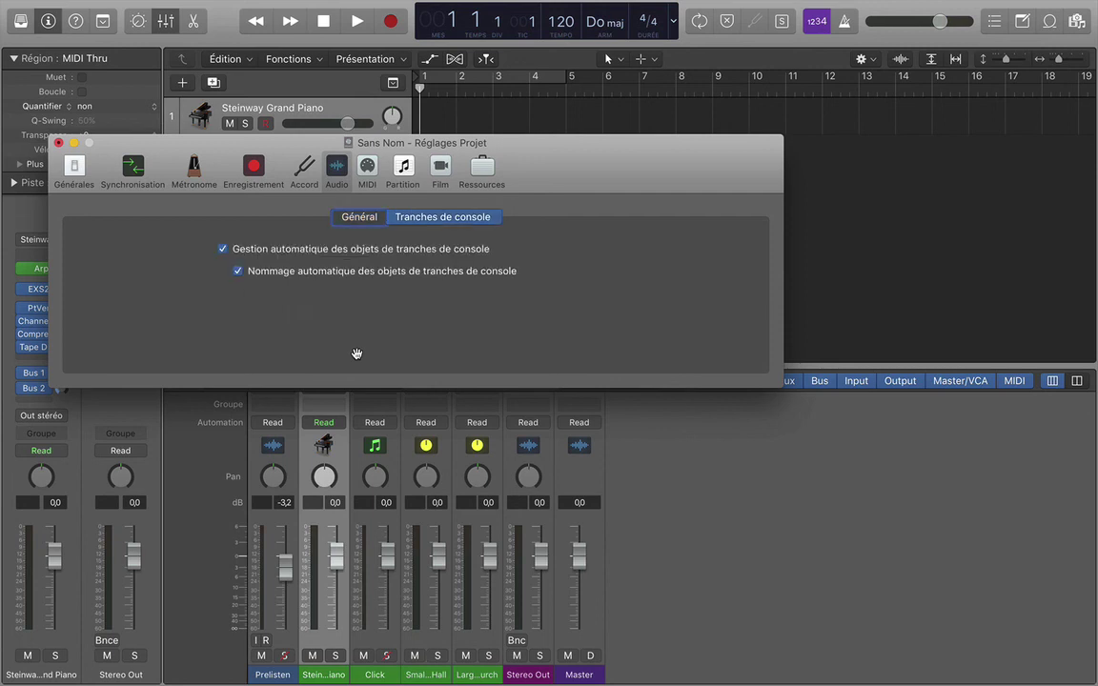
{"action": "key", "text": "Right"}
{"action": "key", "text": "super+w"}
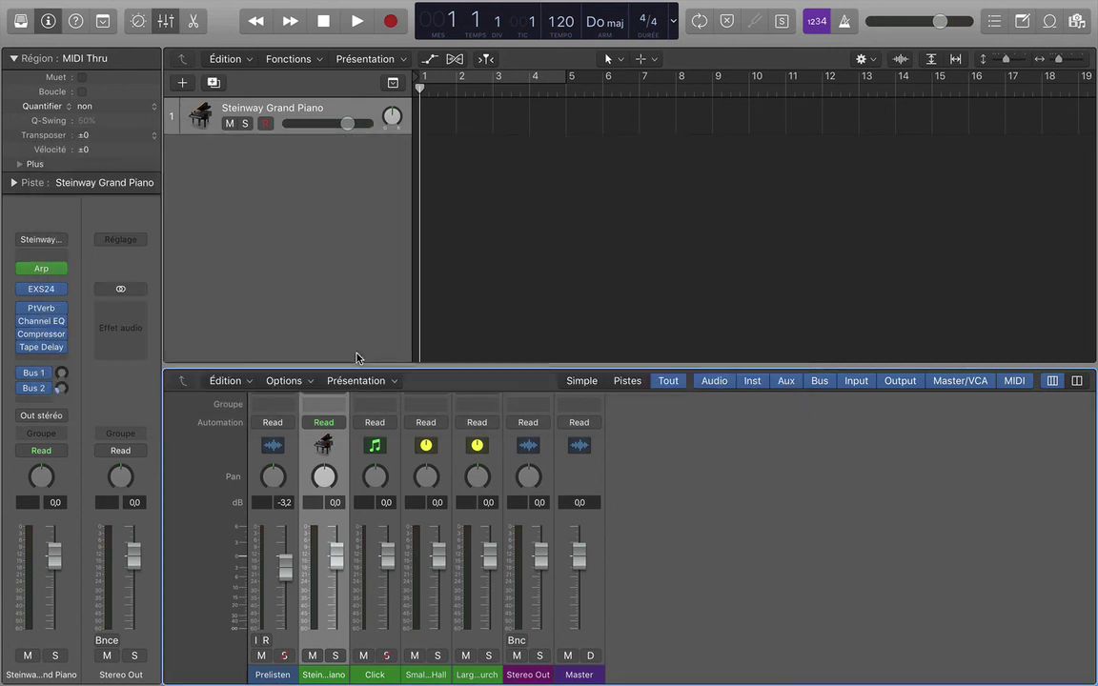